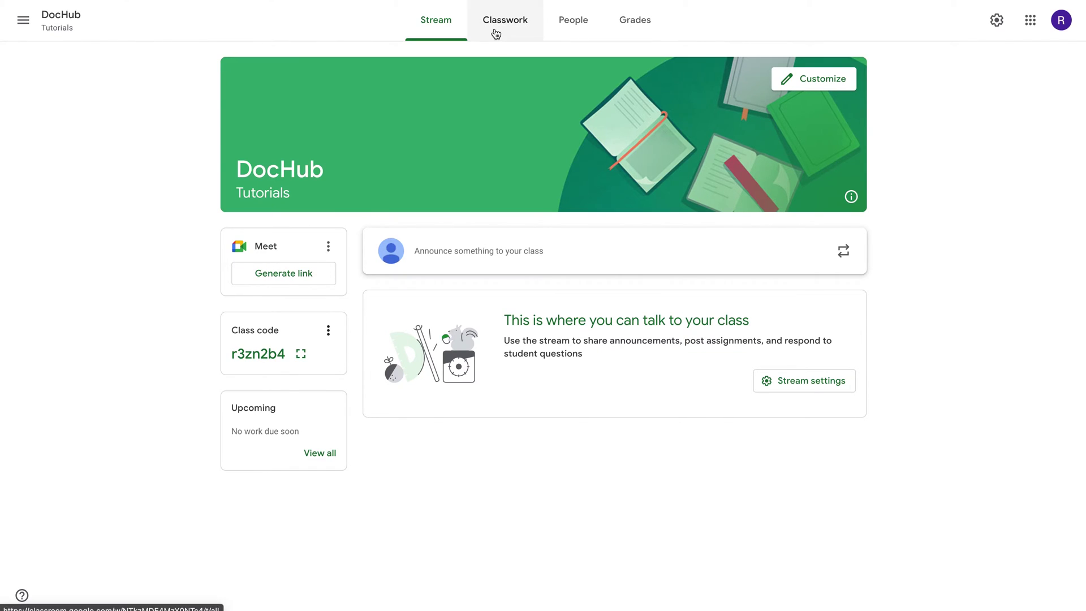
Show the Create menu of post types on the class's Classwork page
left_click(496, 33)
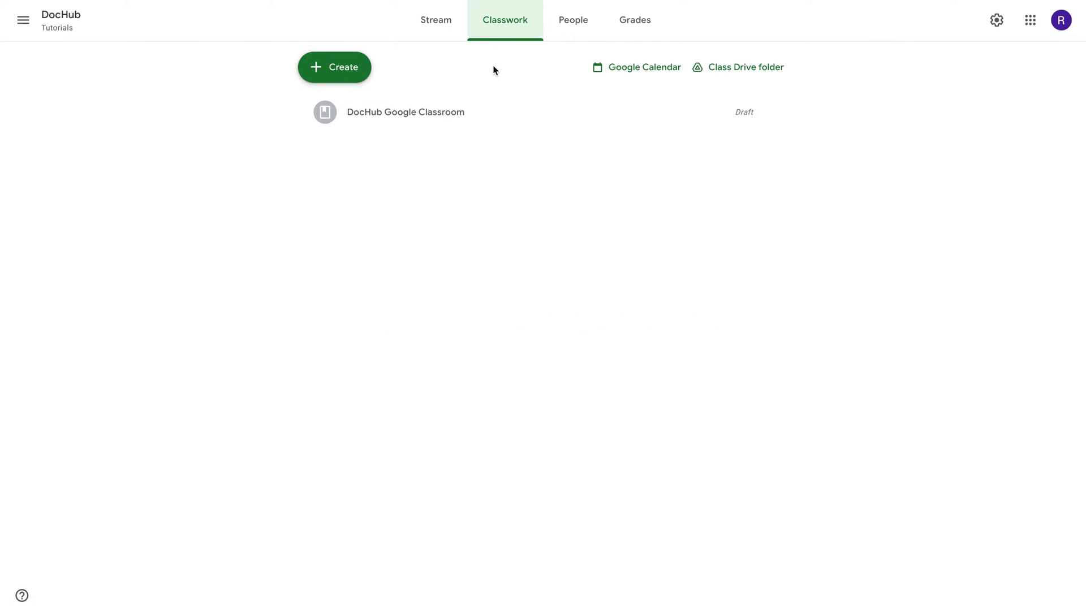
left_click(359, 73)
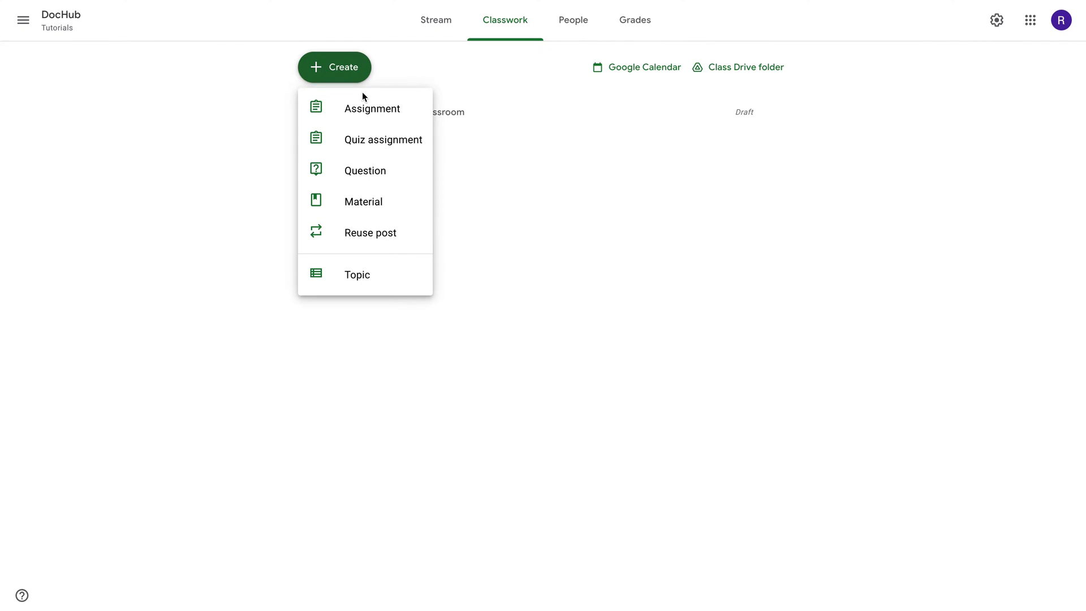
Create a Material post, attach lesson_plan.pdf from My Drive, and view the attachment
left_click(368, 201)
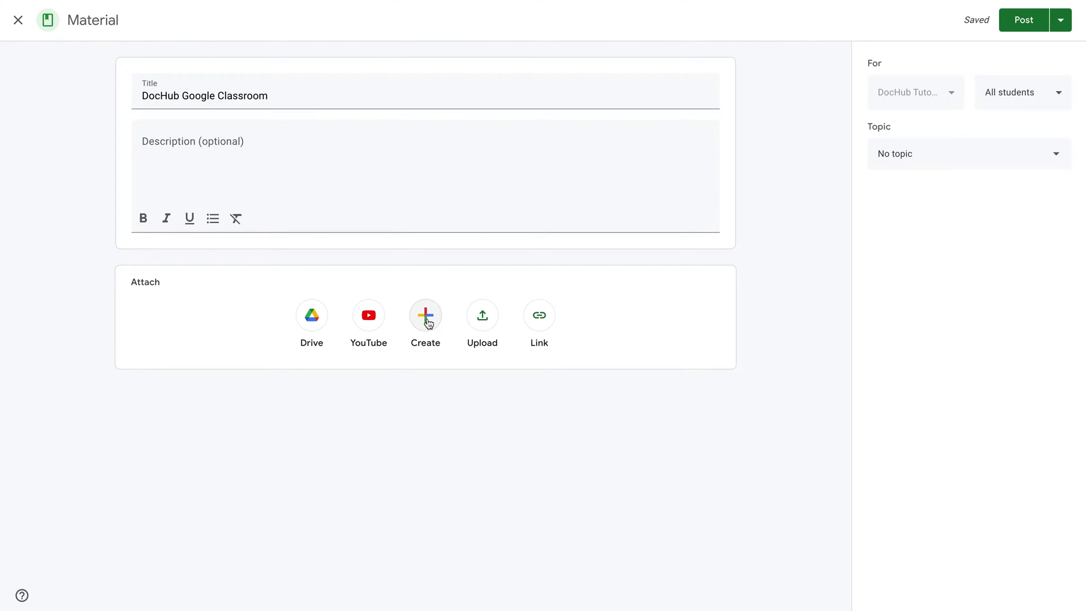
left_click(478, 321)
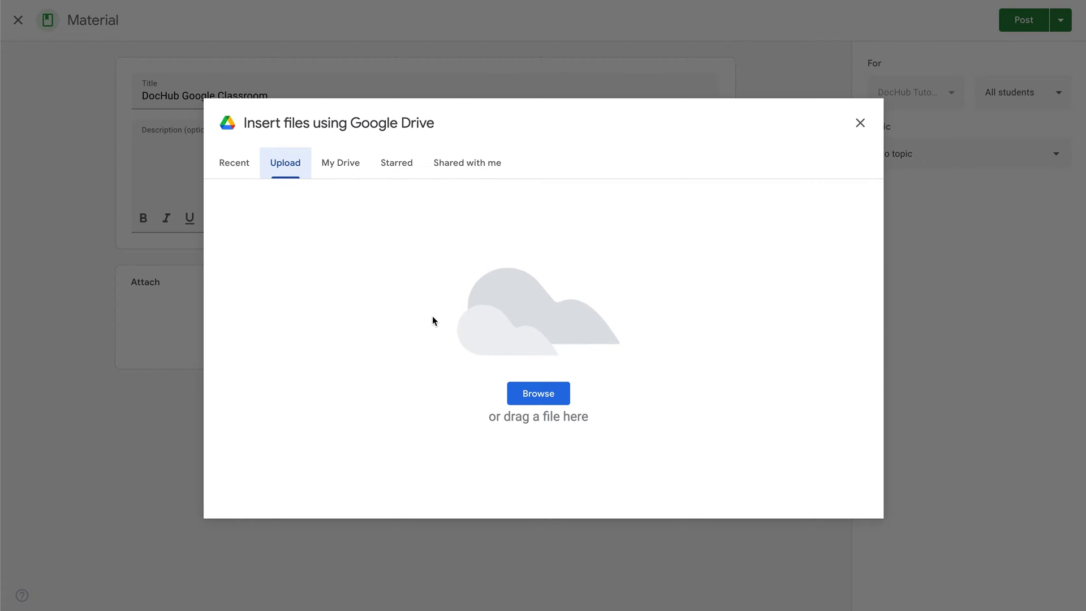
left_click(340, 164)
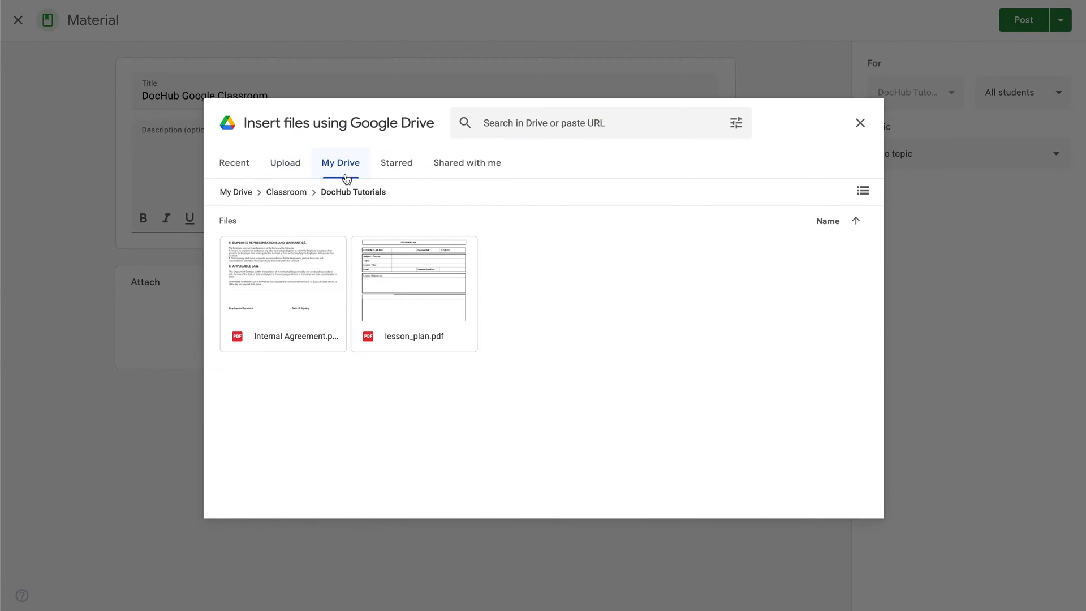
double_click(397, 284)
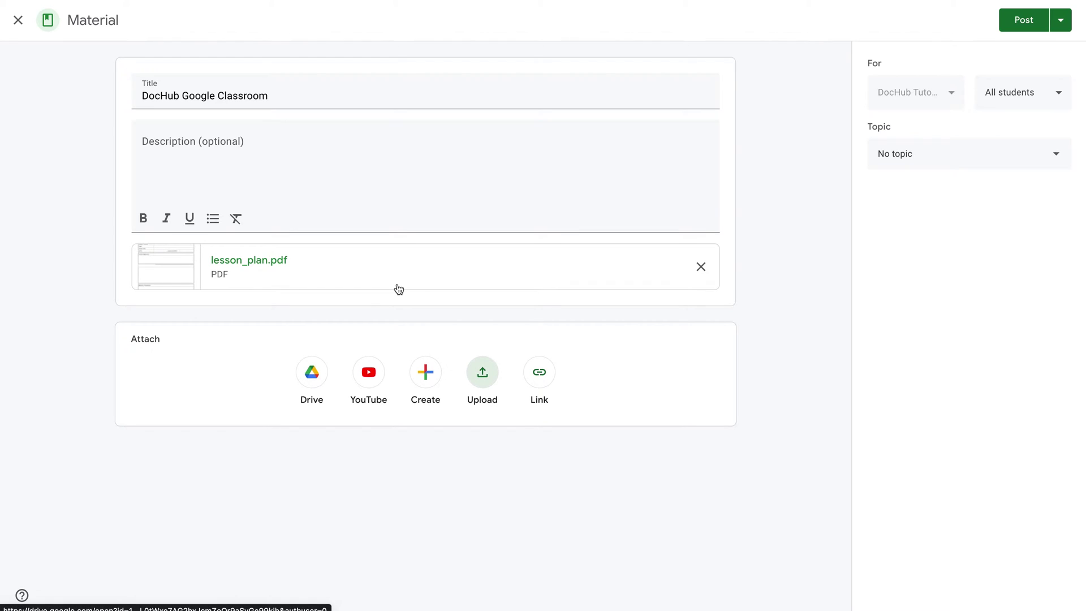
left_click(399, 289)
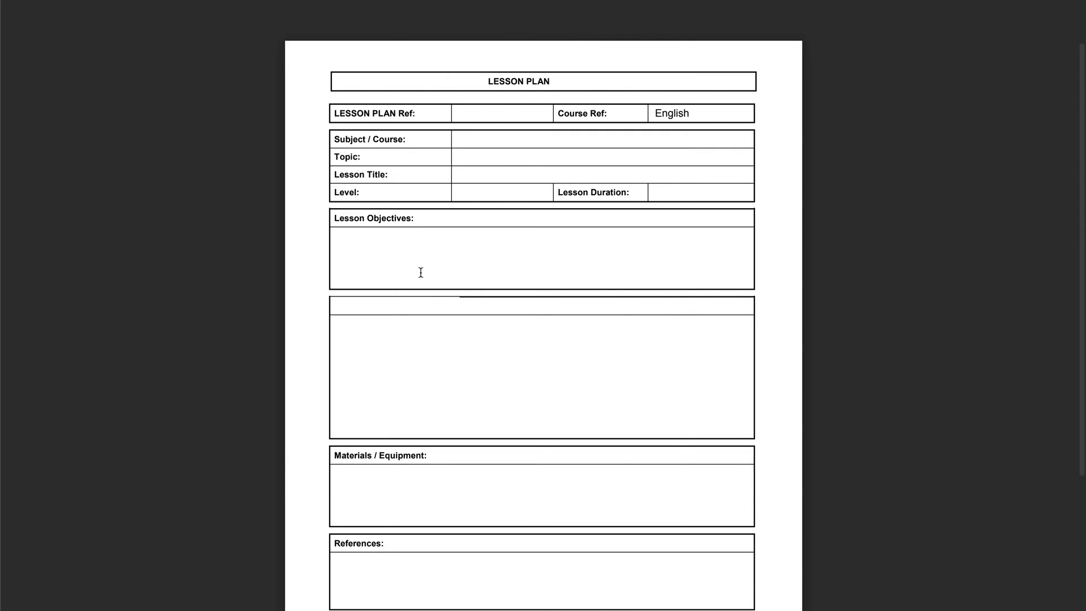
From Open with on the PDF preview, go to Connect more apps in the Marketplace
left_click(564, 32)
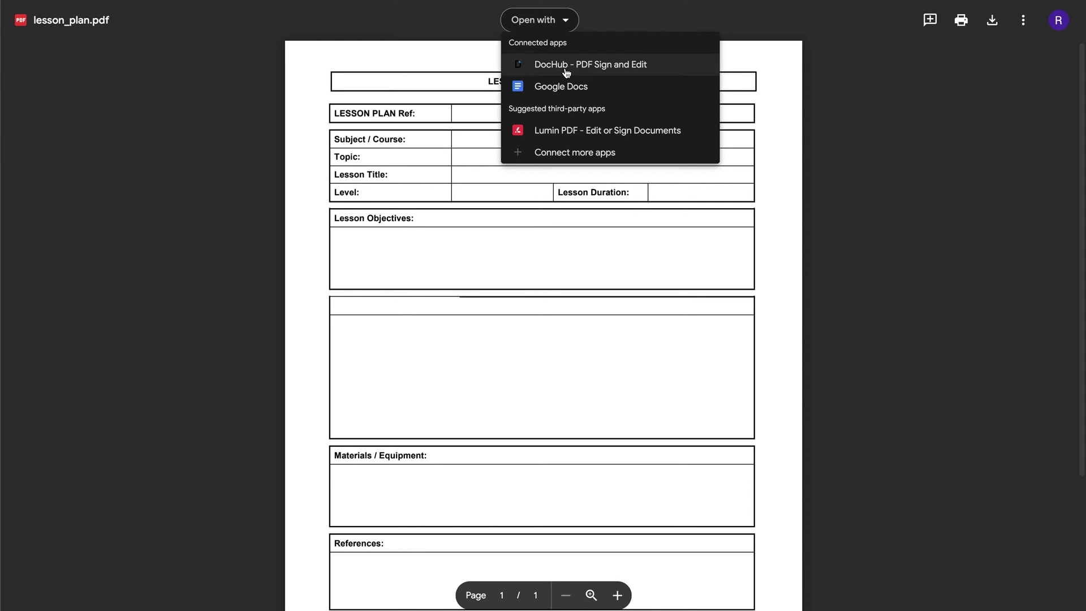
left_click(569, 153)
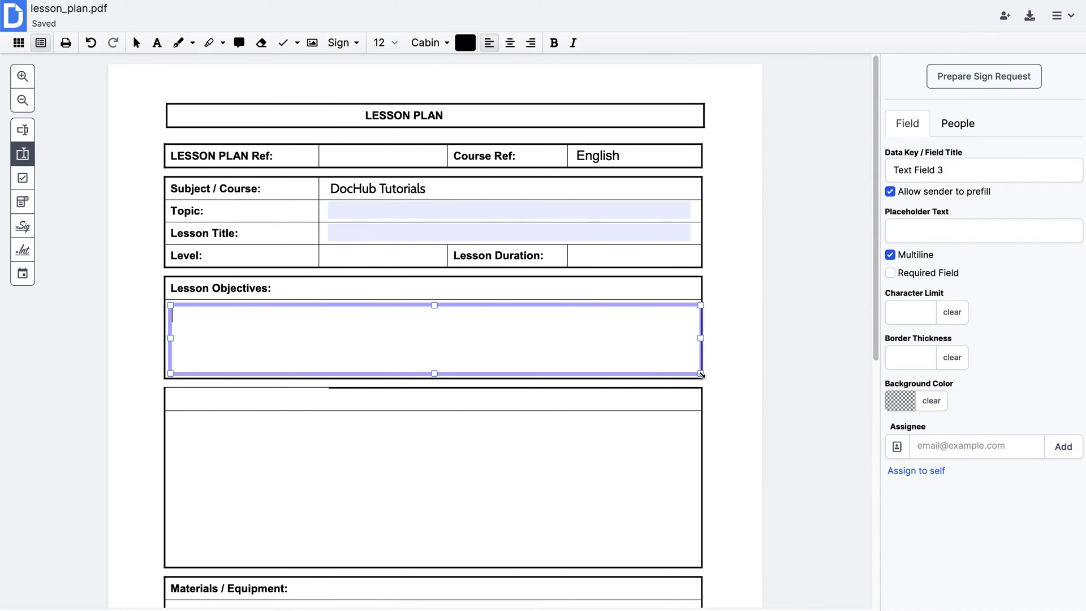
Highlight the English entry in yellow and save a sticky-note comment beside Lesson Objectives
left_click(208, 42)
left_click_drag(576, 152, 629, 164)
left_click(240, 43)
left_click(712, 340)
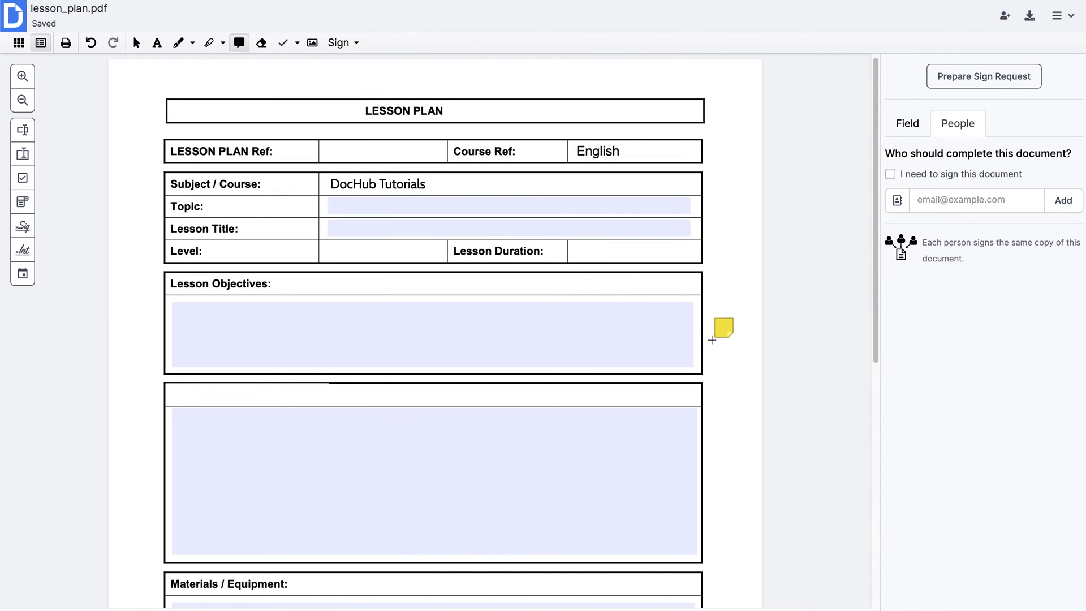
type("Add")
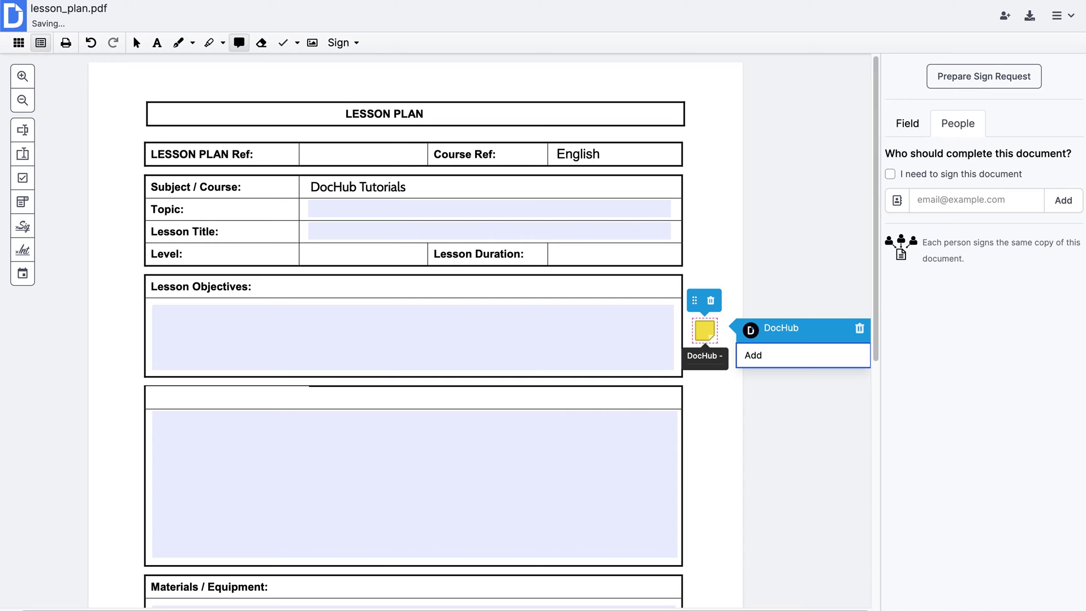
type(" Comments")
left_click(722, 314)
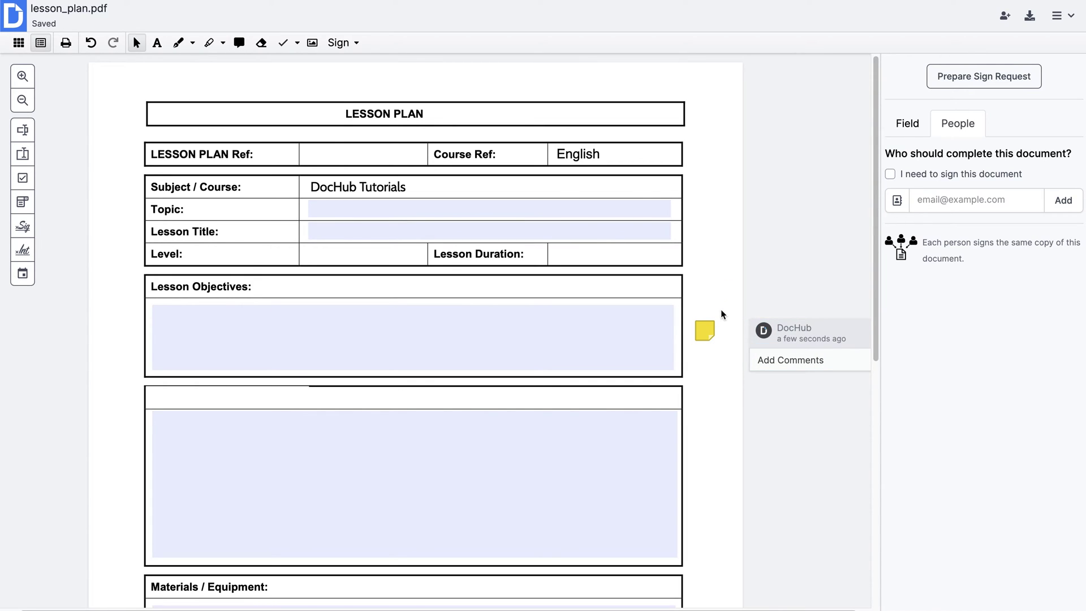
left_click(1030, 15)
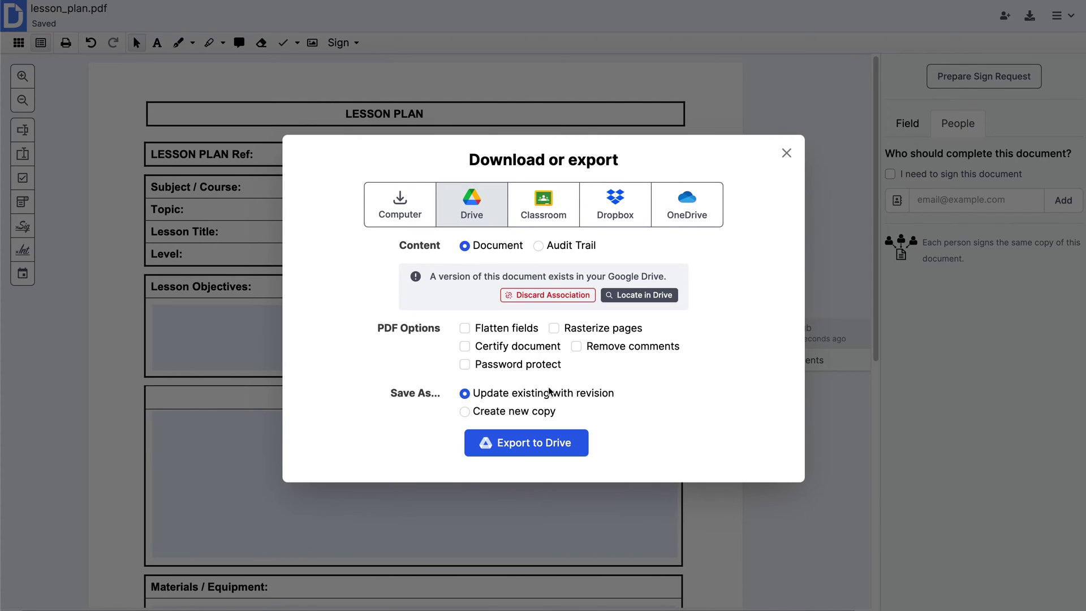
Choose updating the existing Drive file with a revision, then start sharing to Classroom
left_click(485, 412)
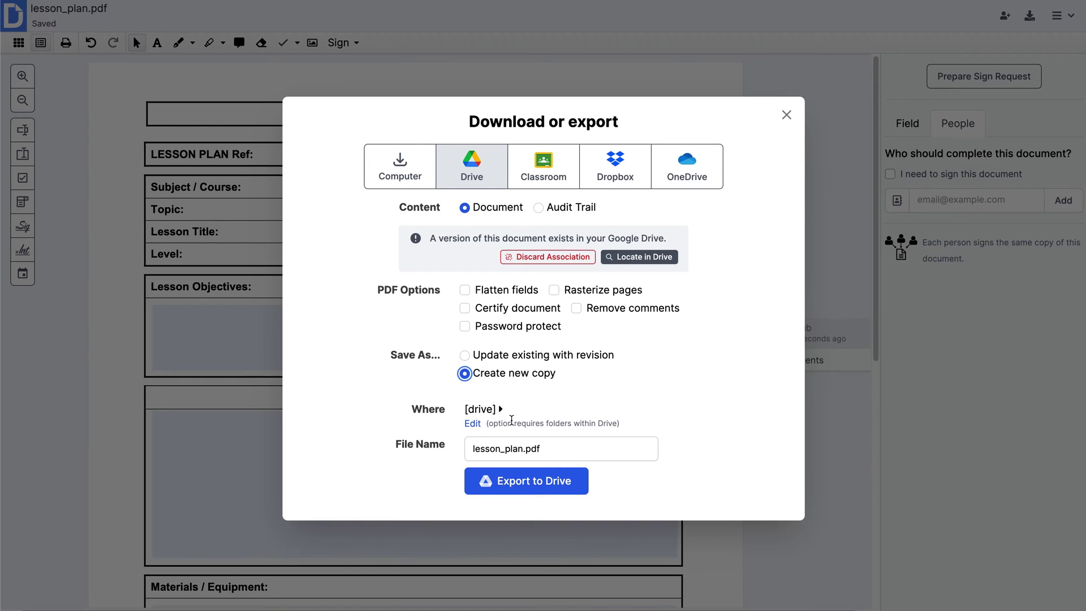
left_click(503, 357)
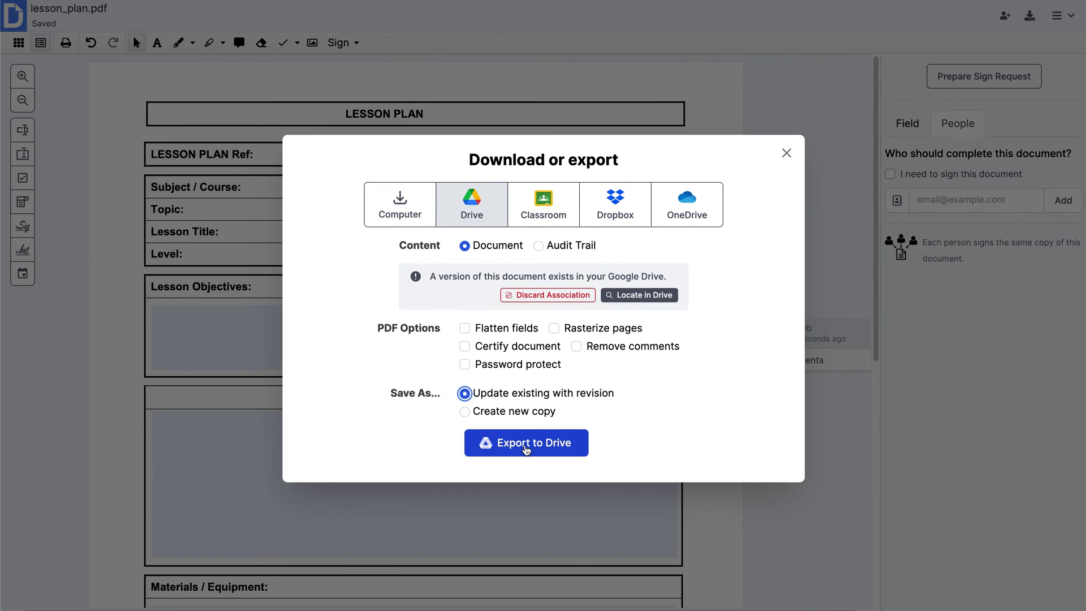
left_click(533, 219)
left_click(543, 340)
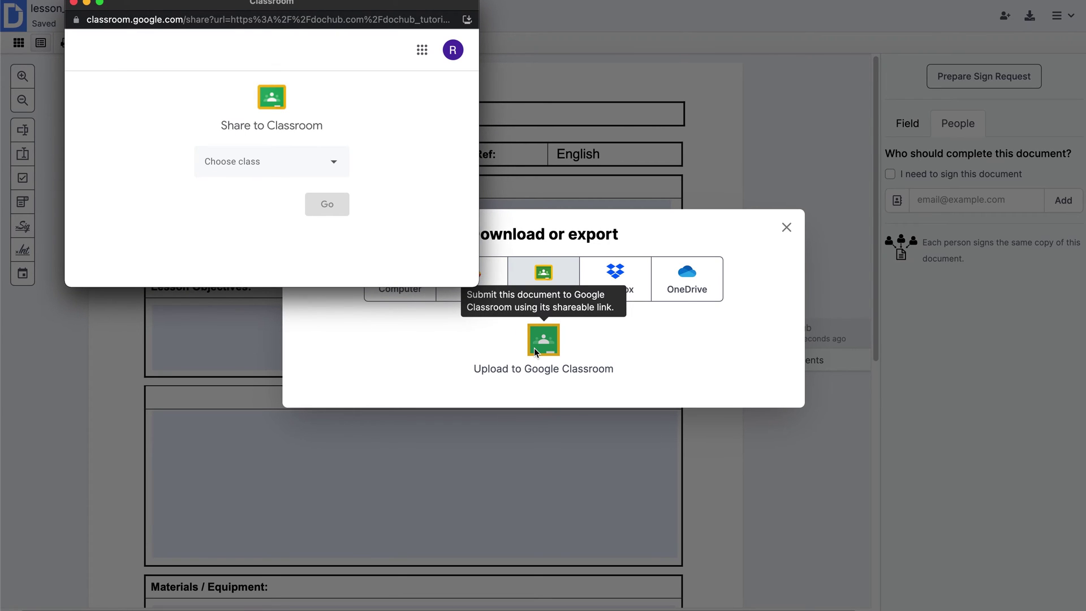
Pick the DocHub class and the Create material action in the Classroom share window
left_click_drag(340, 8, 334, 18)
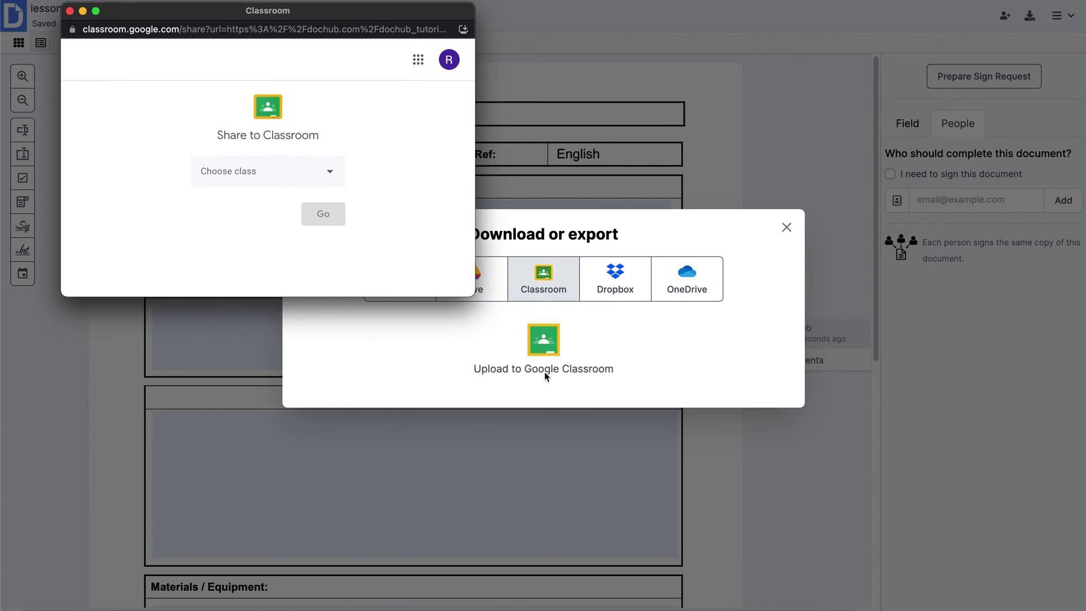
left_click(292, 170)
left_click(279, 236)
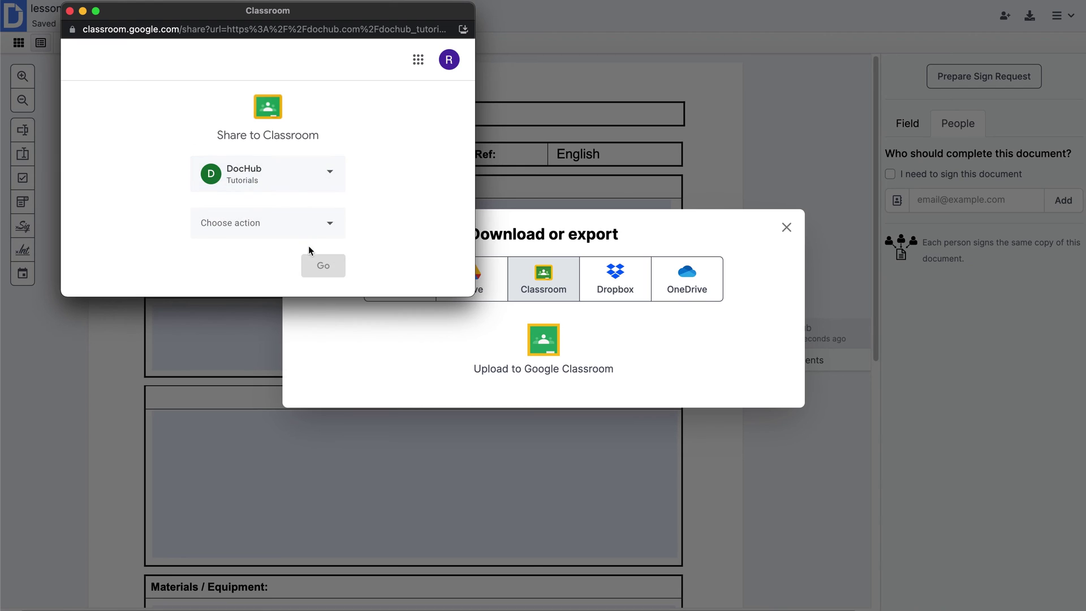
left_click(294, 264)
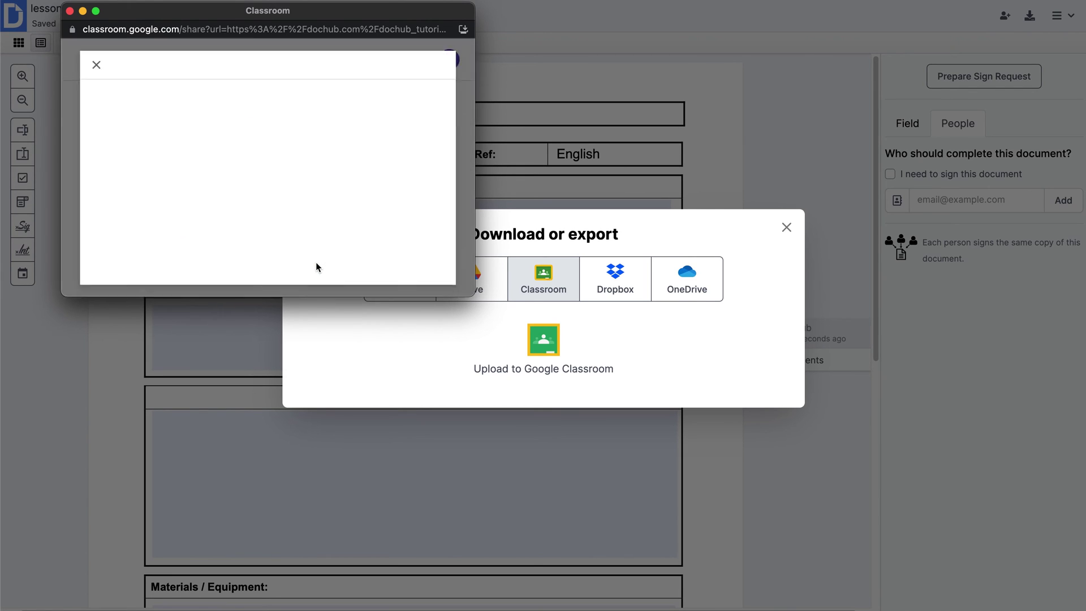